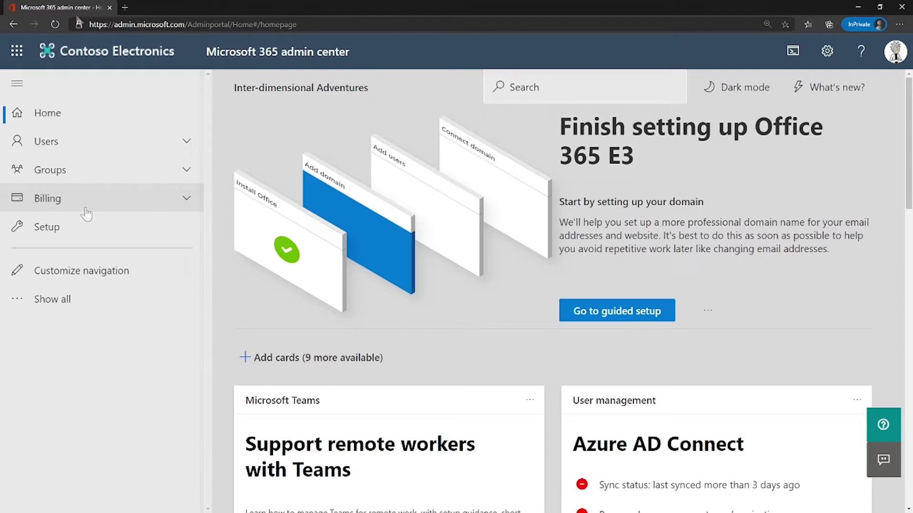
# Expand the admin center navigation with Show all and open the Security admin center.
pyautogui.moveTo(114, 24); pyautogui.dragTo(185, 24)
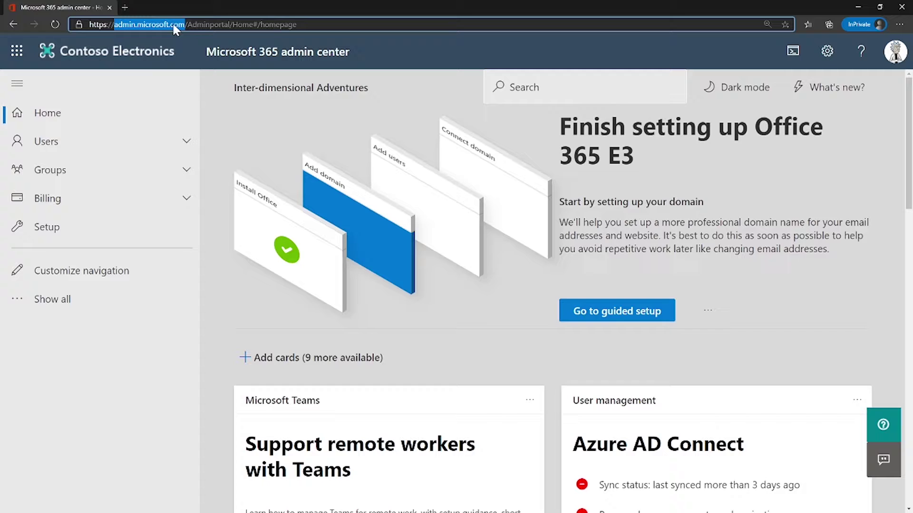
pyautogui.click(54, 305)
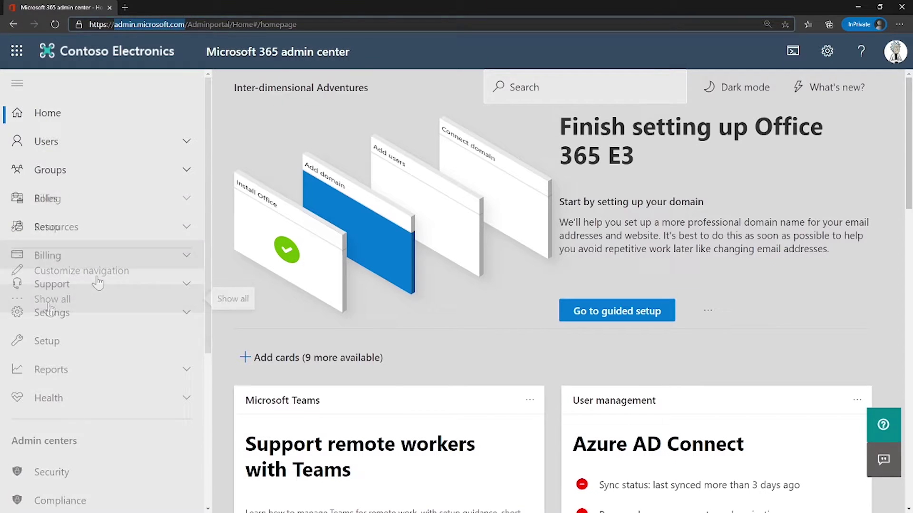
pyautogui.scroll(-3, 95, 271)
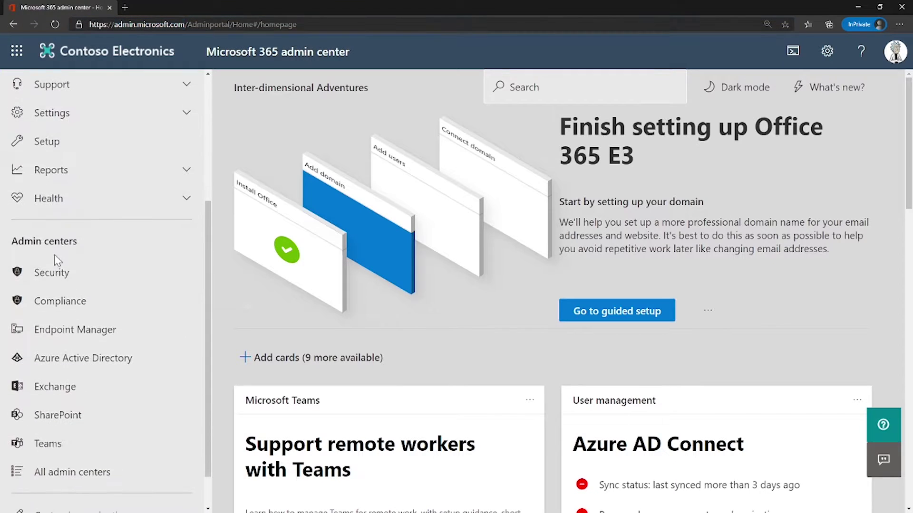
pyautogui.click(62, 278)
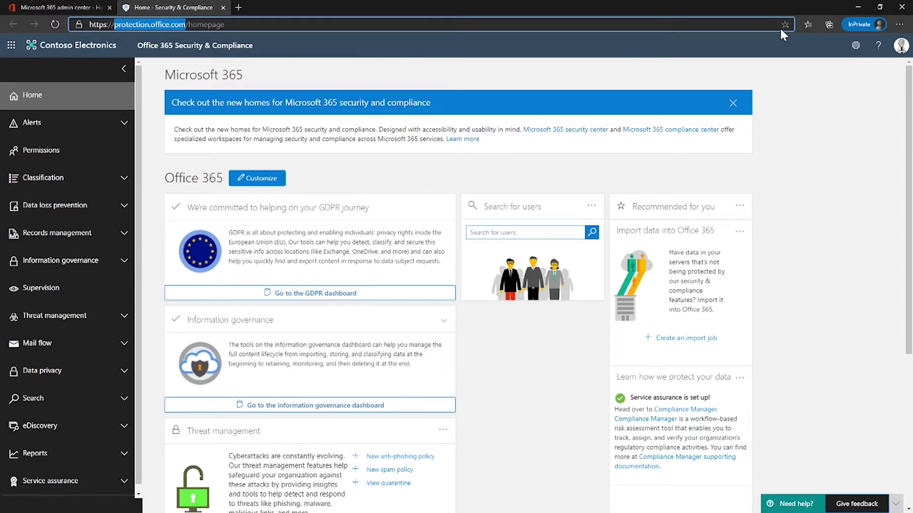
# Zoom the page to 125% and open the Data loss prevention Policy list with its four policies.
pyautogui.hotkey('ctrl', '+')
pyautogui.hotkey('ctrl', '+')
pyautogui.hotkey('alt', 'f')
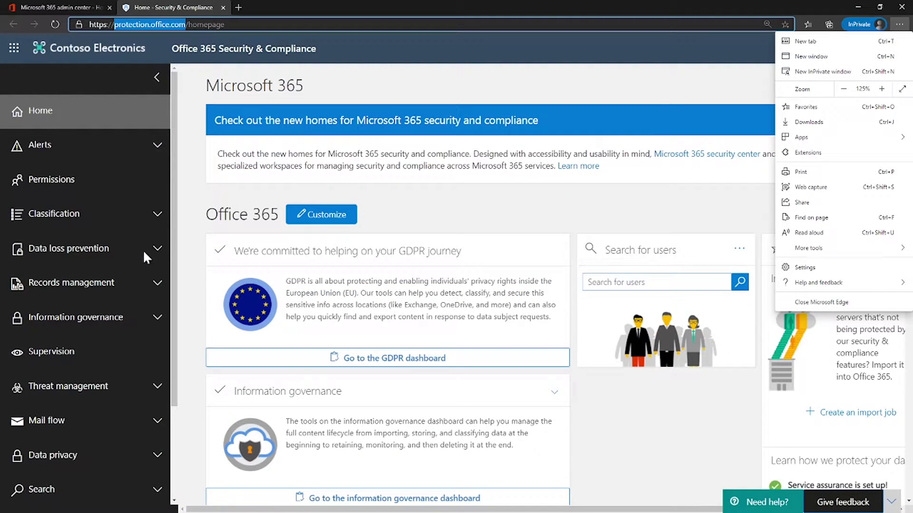
pyautogui.tripleClick(26, 248)
pyautogui.click(153, 250)
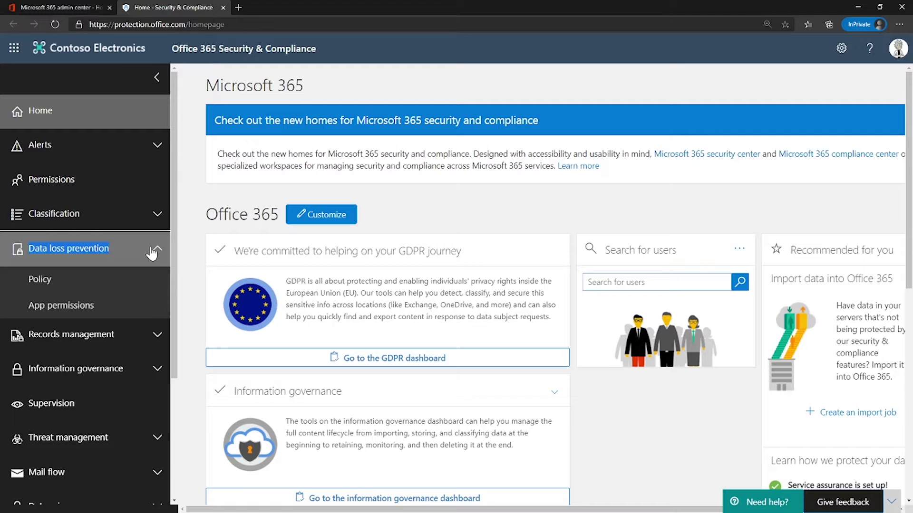
pyautogui.click(66, 288)
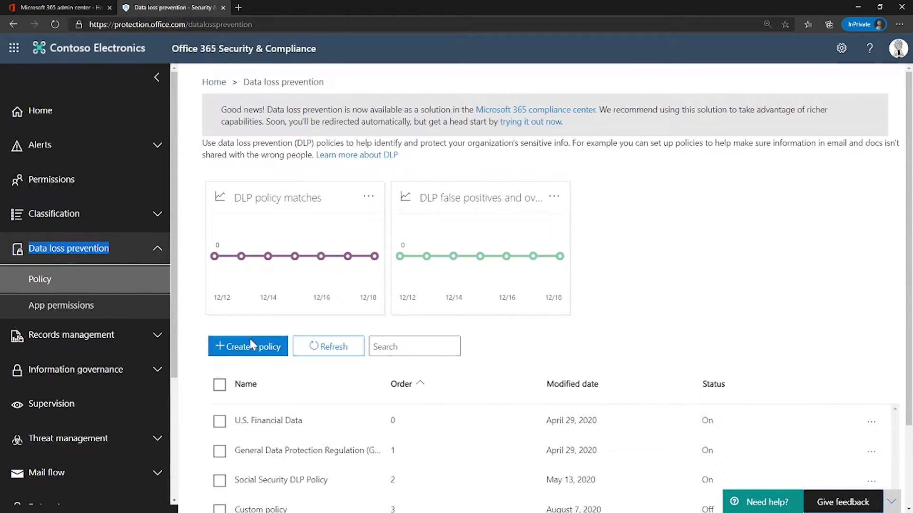
pyautogui.scroll(-2, 328, 369)
pyautogui.scroll(2, 408, 377)
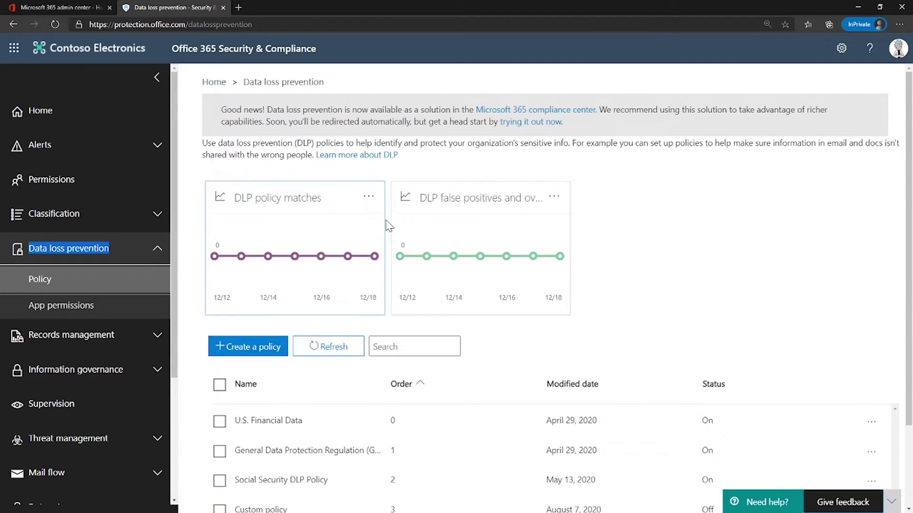
pyautogui.moveTo(334, 268)
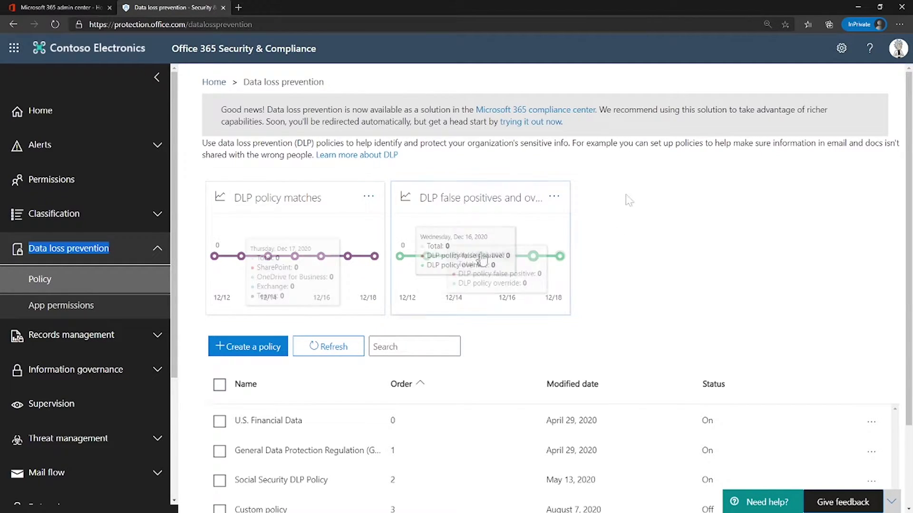
pyautogui.scroll(-2, 678, 264)
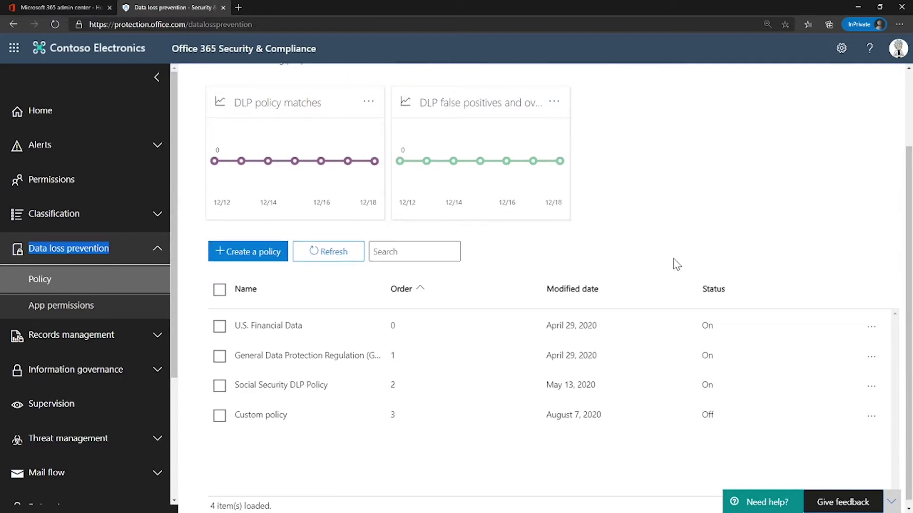
# Create a new DLP policy and browse the Financial, Medical and health, and Privacy templates, ending on Privacy.
pyautogui.click(248, 252)
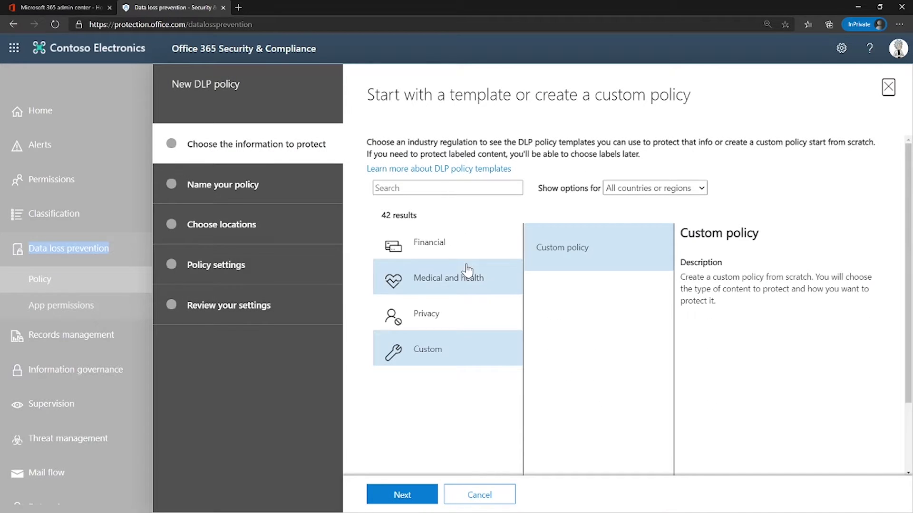
pyautogui.click(420, 243)
pyautogui.click(432, 286)
pyautogui.click(421, 320)
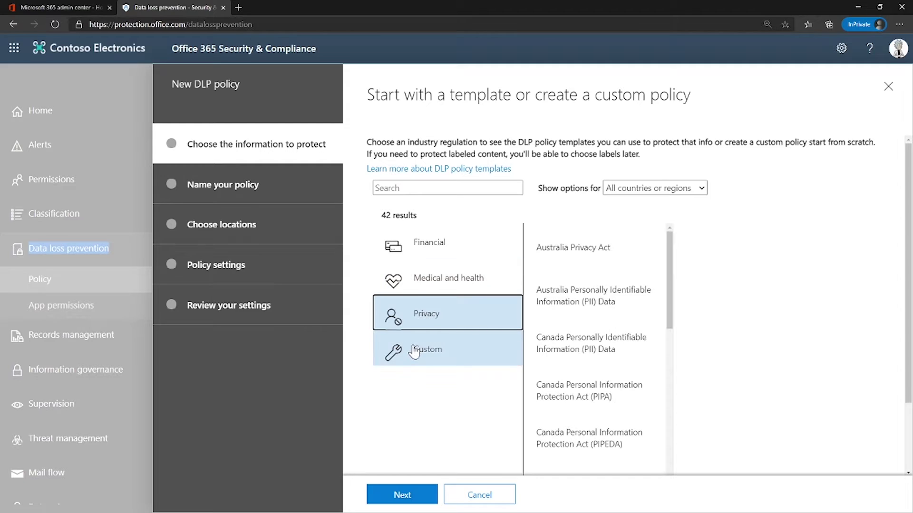
pyautogui.click(628, 188)
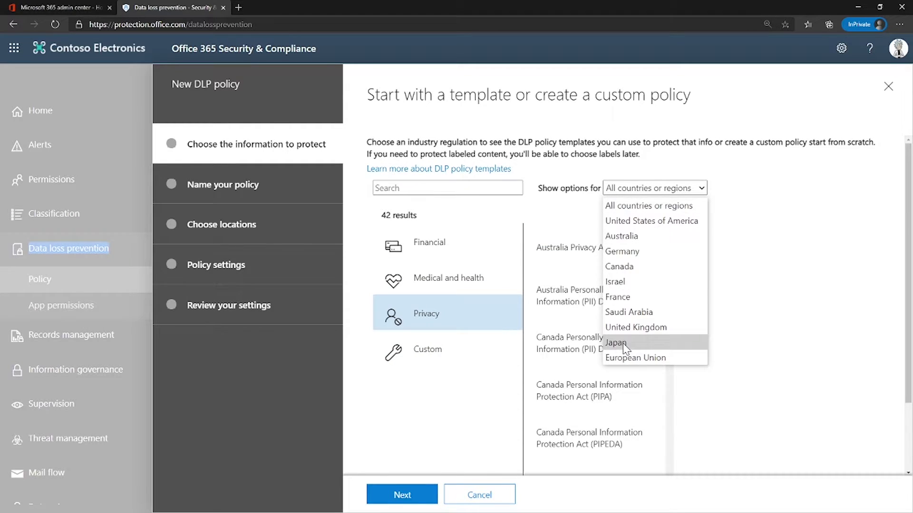
pyautogui.click(423, 255)
pyautogui.click(428, 286)
pyautogui.click(413, 326)
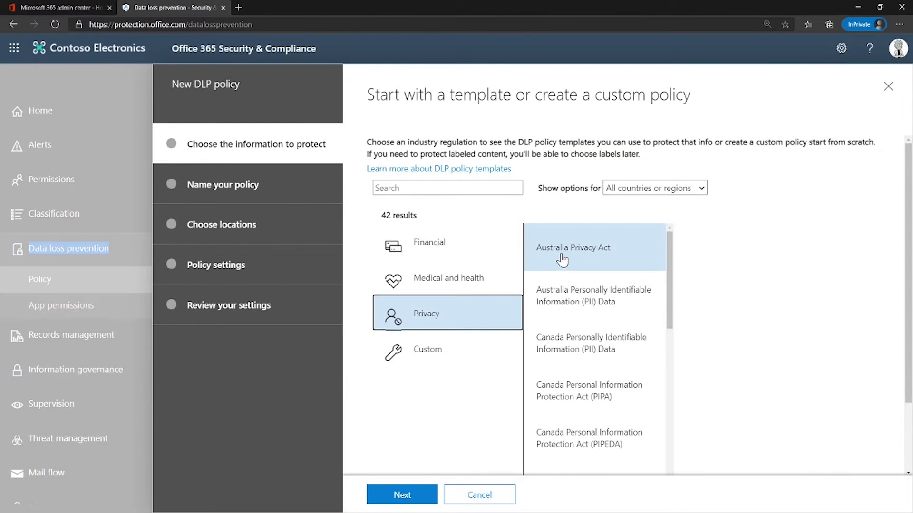
# Pick the Australia Privacy Act template, keep the default name, and opt to choose specific locations.
pyautogui.click(576, 259)
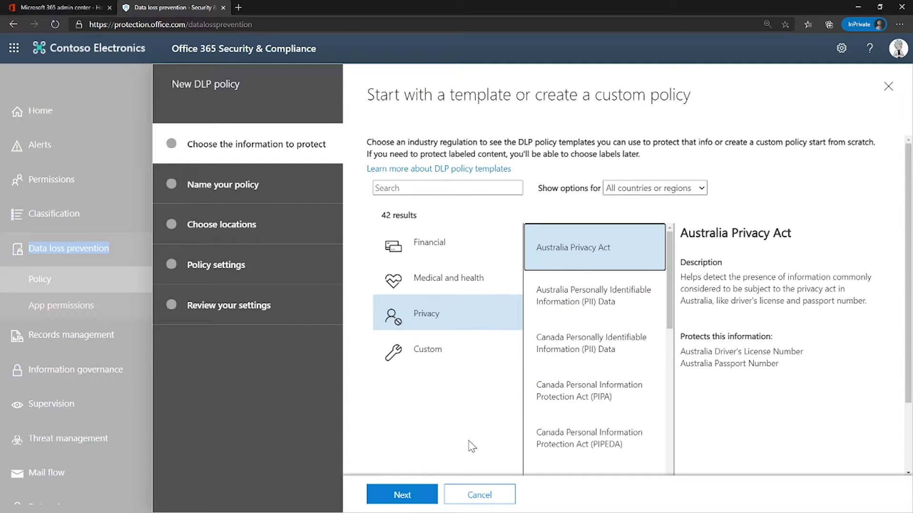
pyautogui.click(412, 495)
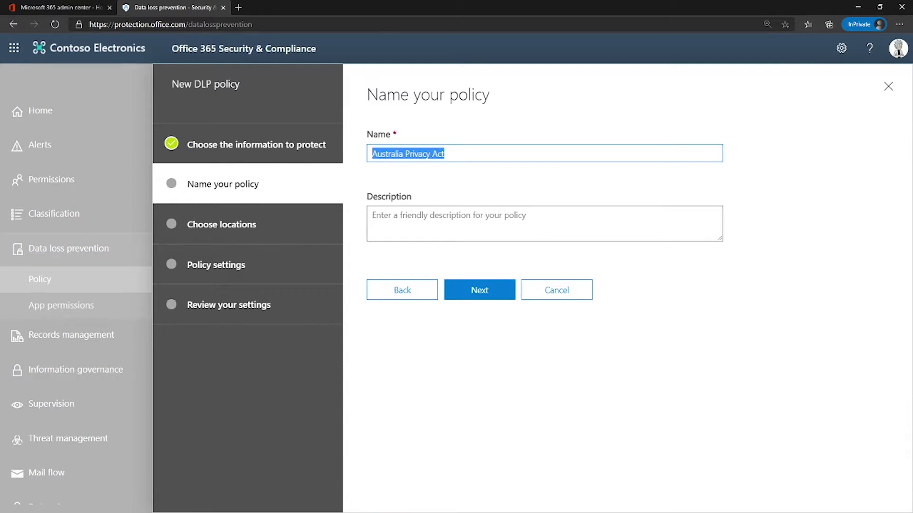
pyautogui.click(501, 290)
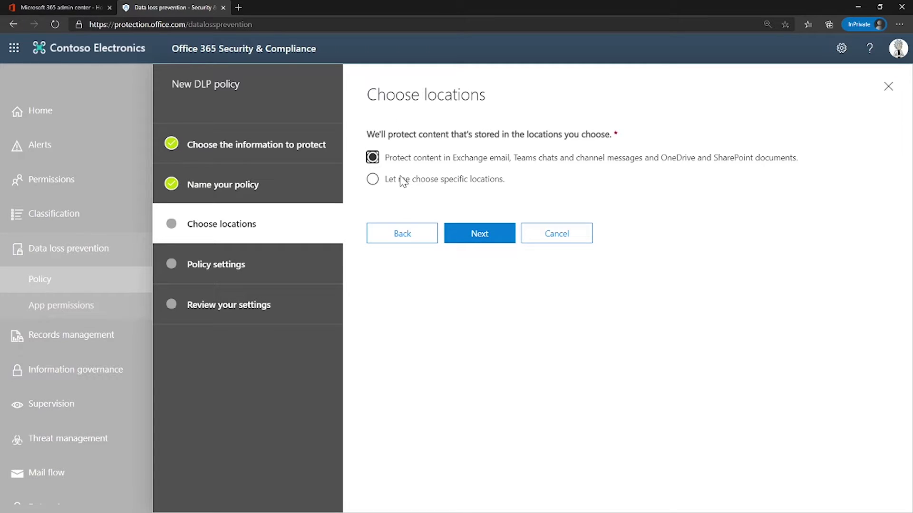
pyautogui.moveTo(400, 157); pyautogui.dragTo(786, 162)
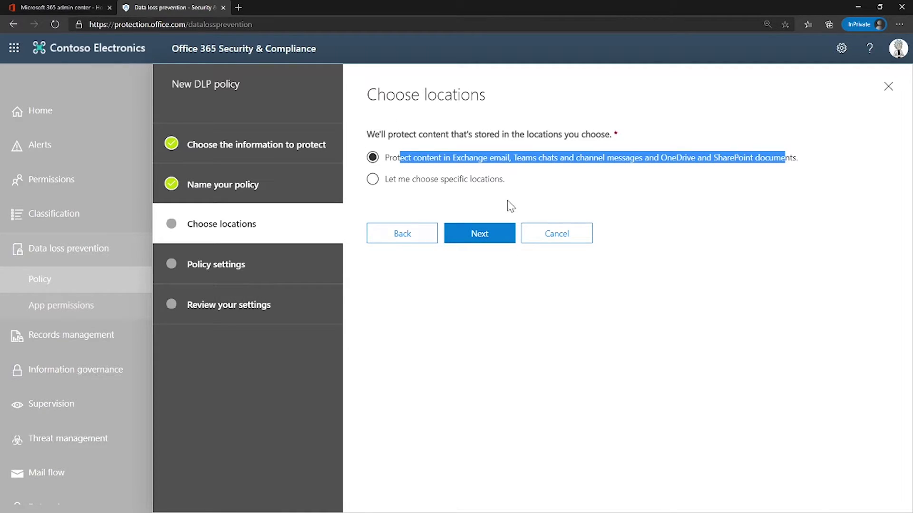
pyautogui.click(423, 185)
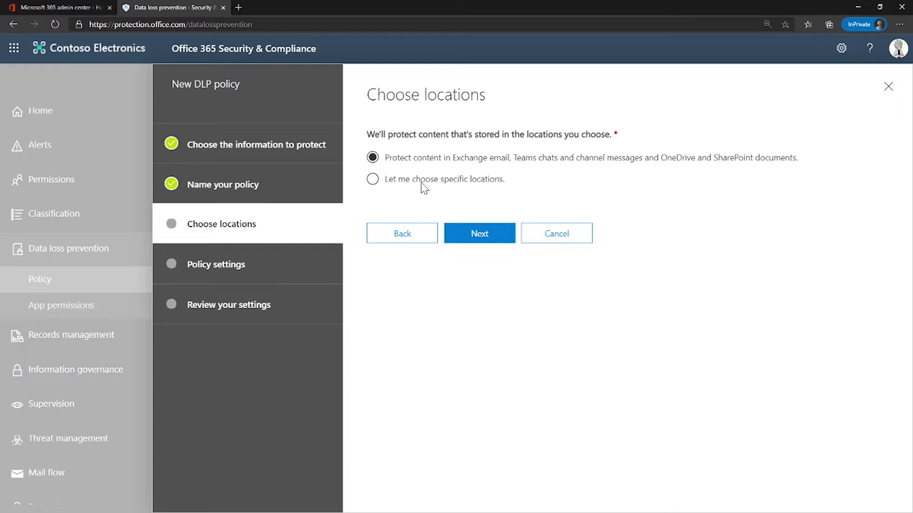
pyautogui.click(466, 235)
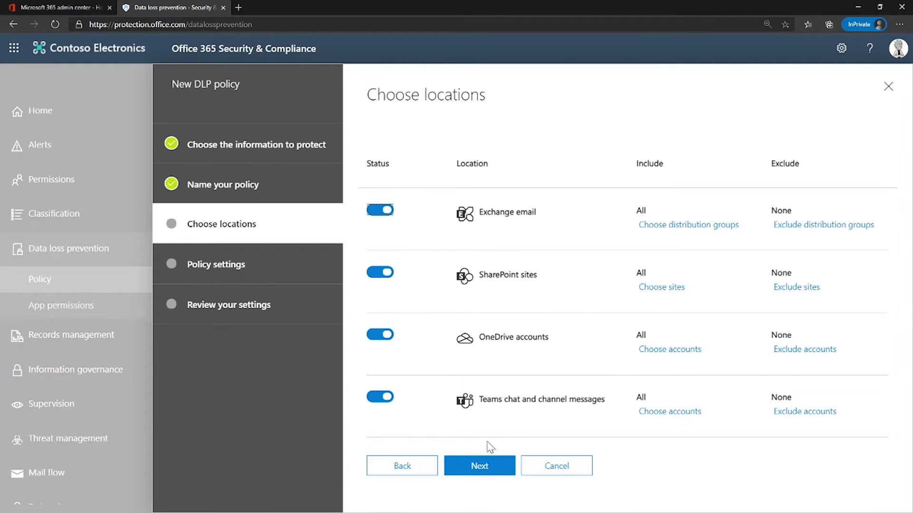
# Enable Exchange email, SharePoint sites and OneDrive accounts, leaving Teams chat and channel messages off.
pyautogui.click(381, 211)
pyautogui.click(383, 275)
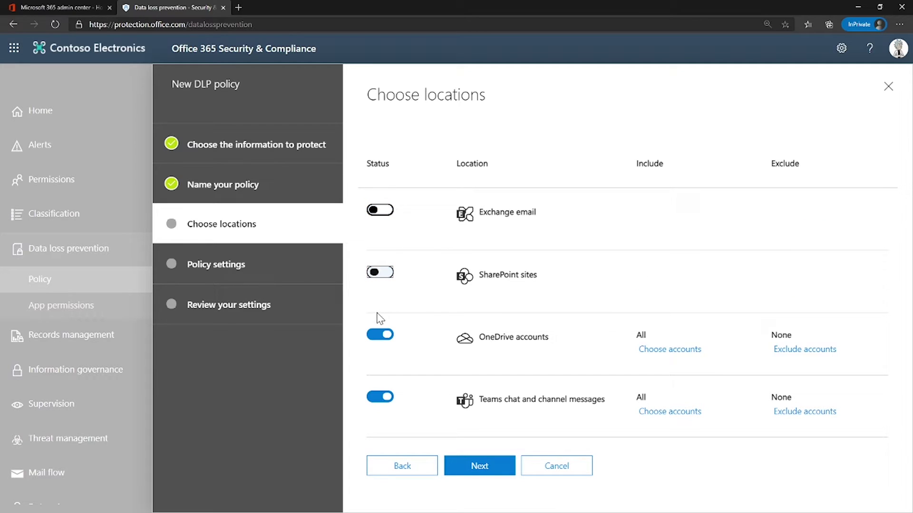
pyautogui.click(378, 336)
pyautogui.click(380, 398)
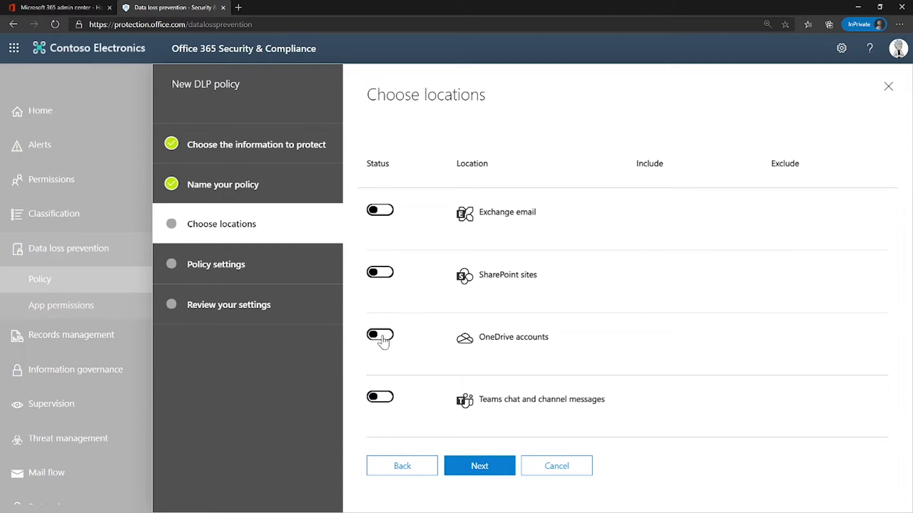
pyautogui.click(381, 335)
pyautogui.click(381, 272)
pyautogui.click(380, 210)
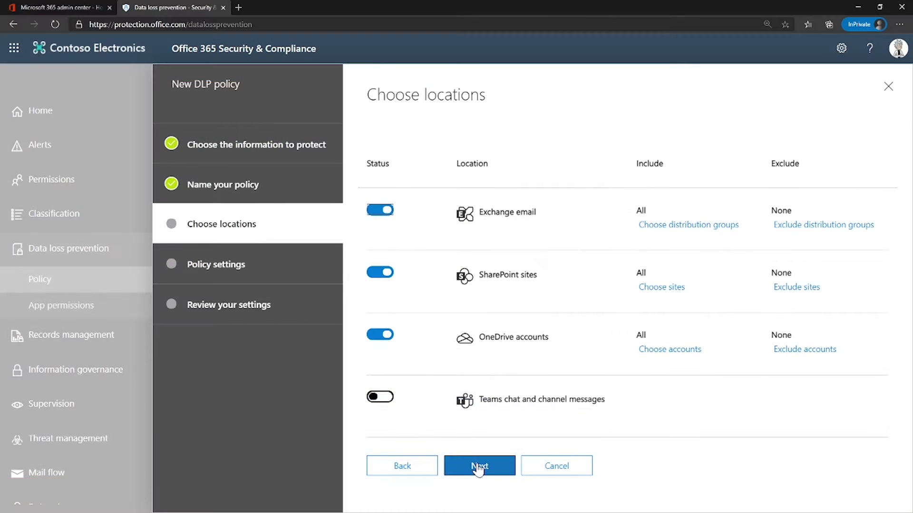
# Confirm the chosen locations and advance to customizing the content to protect.
pyautogui.click(479, 466)
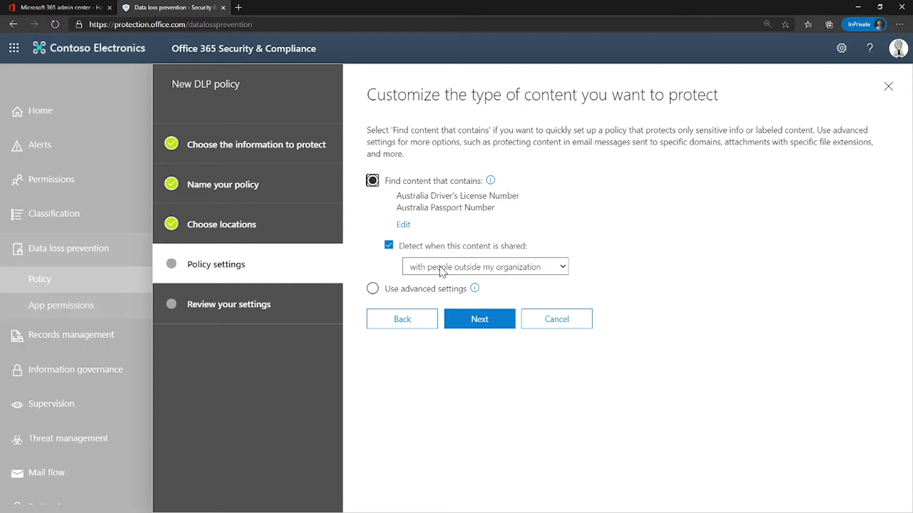
# Choose Use advanced settings, then expand and edit the Low volume Australia Privacy rule.
pyautogui.click(409, 291)
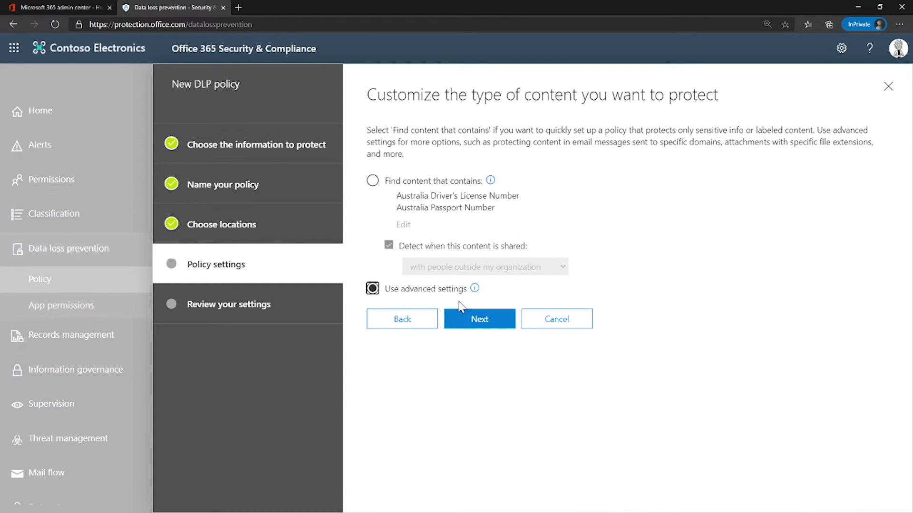
pyautogui.click(481, 318)
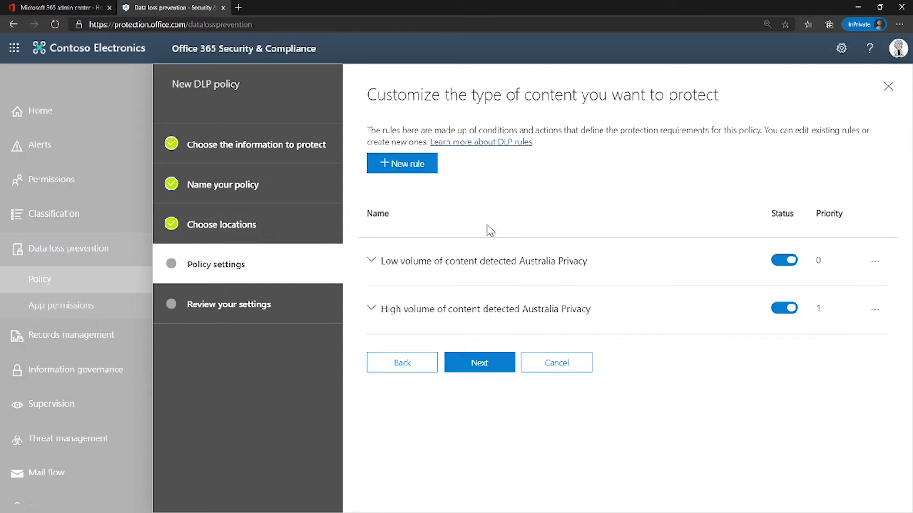
pyautogui.click(414, 260)
pyautogui.scroll(-1, 470, 318)
pyautogui.click(413, 247)
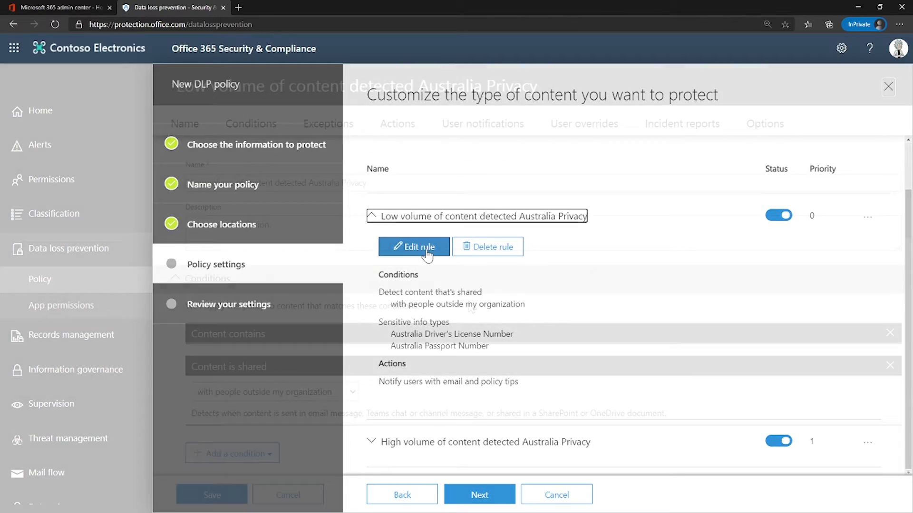
pyautogui.click(275, 126)
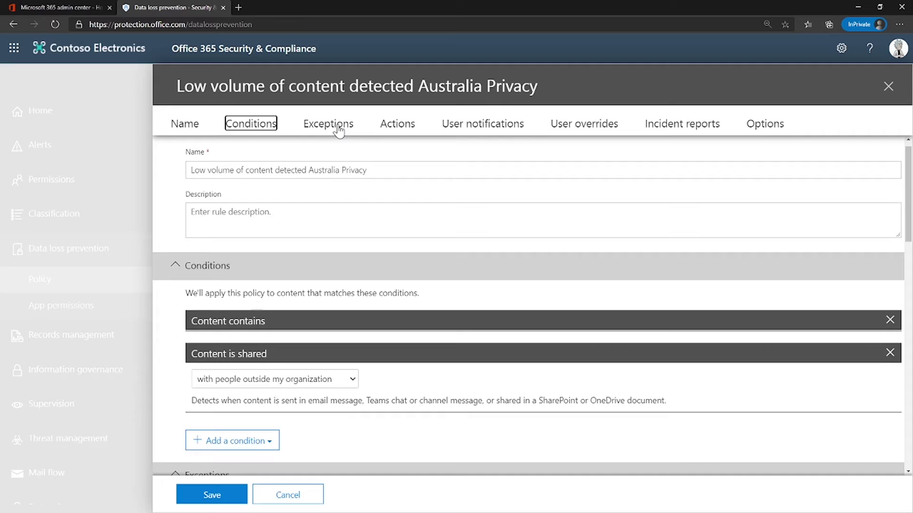
pyautogui.click(333, 125)
pyautogui.click(398, 125)
pyautogui.click(469, 125)
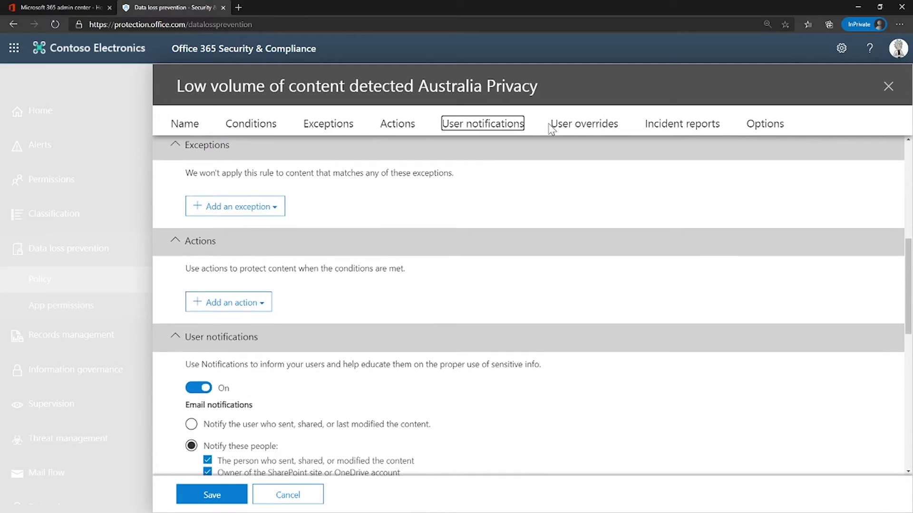
pyautogui.click(584, 125)
pyautogui.press('Tab')
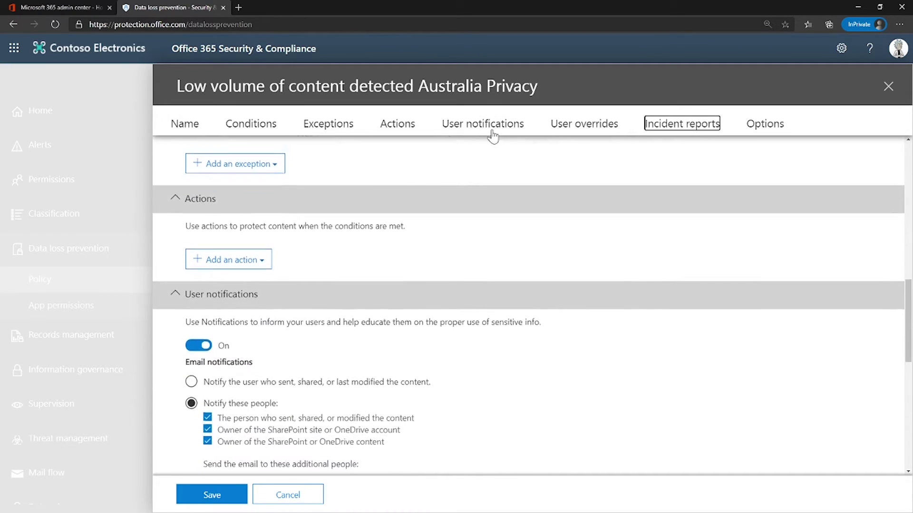
pyautogui.press('Tab')
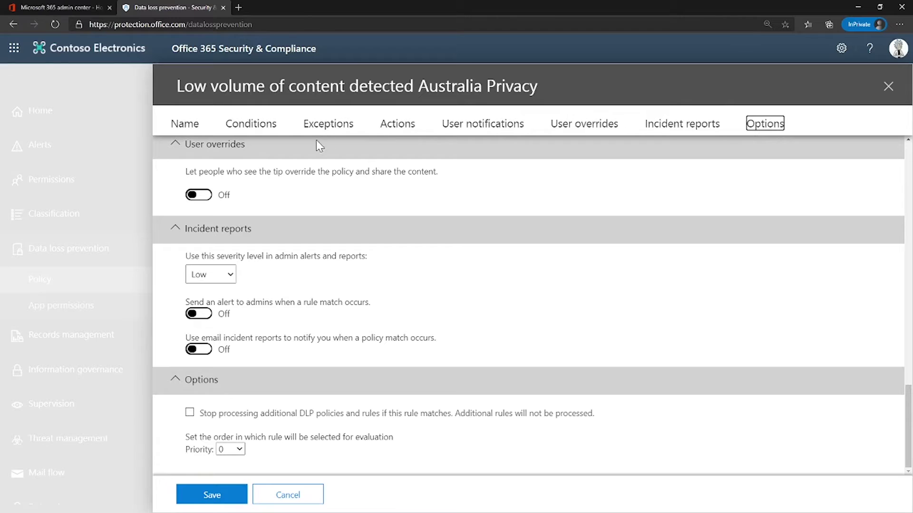
pyautogui.click(262, 130)
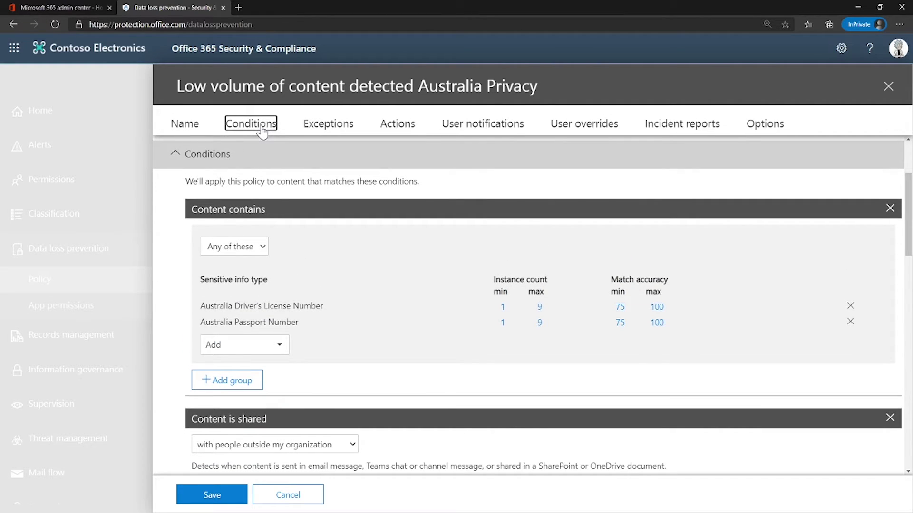
pyautogui.click(339, 126)
pyautogui.click(396, 126)
pyautogui.click(477, 129)
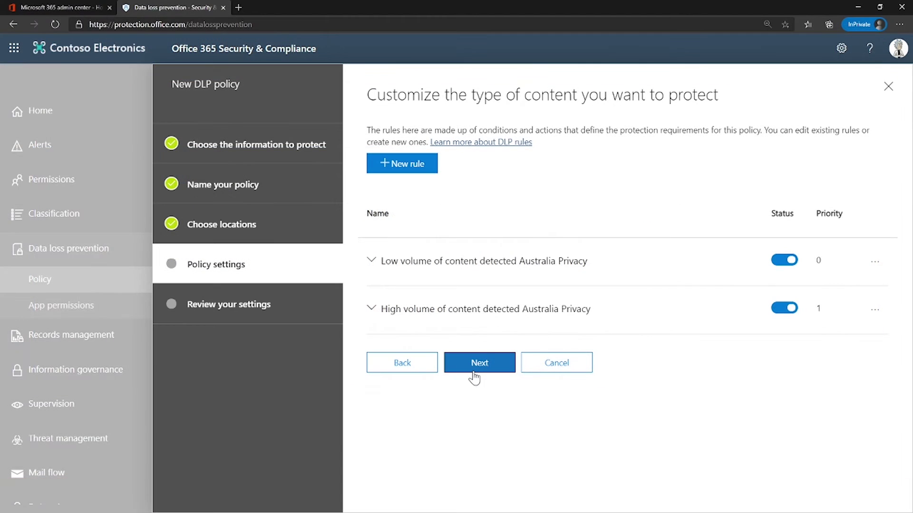
# Enable 'Show policy tips while in test mode' and choose 'No, keep it off. I'll turn it on later.'.
pyautogui.click(470, 368)
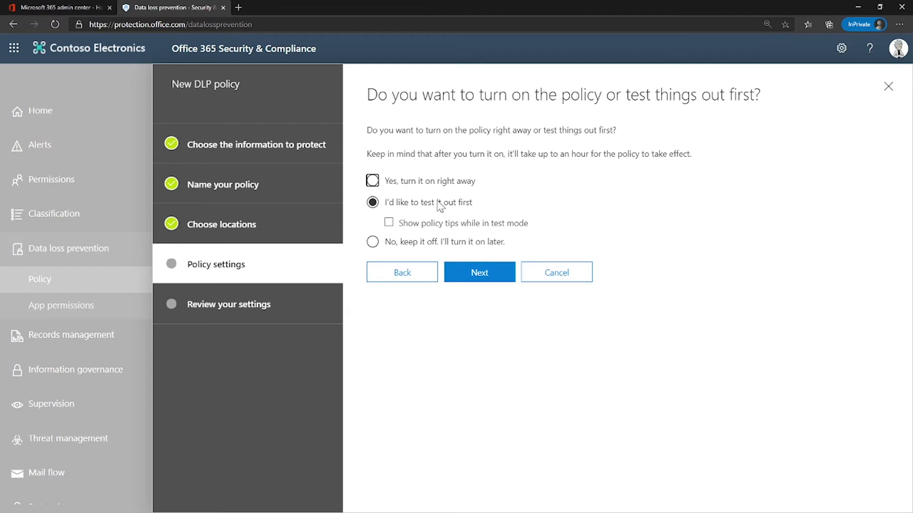
pyautogui.click(463, 231)
pyautogui.click(459, 242)
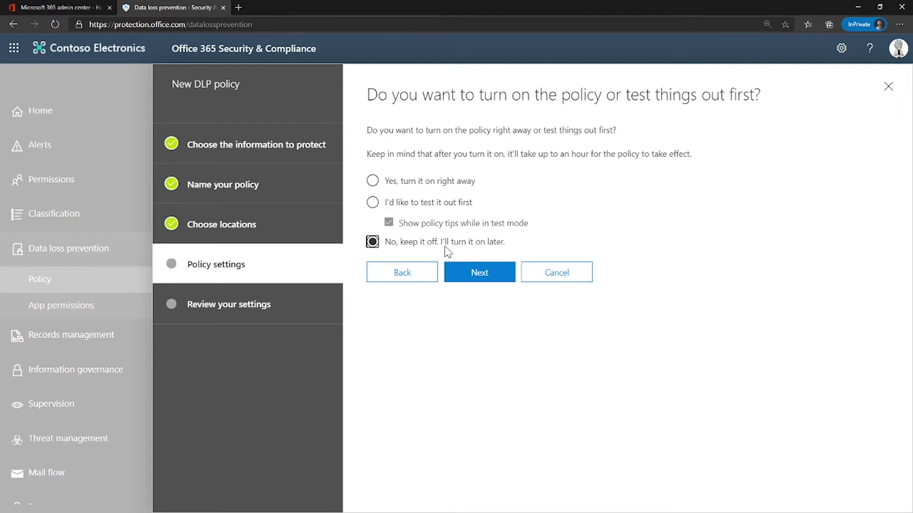